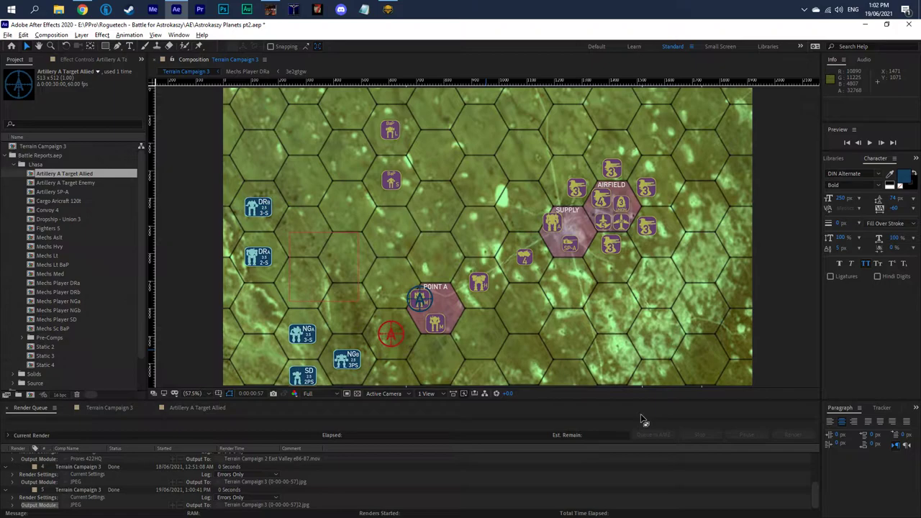
# Open the Terrain Campaign 3 timeline and hide the Artillery A Target Allied and Artillery A Target Enemy layers.
pyautogui.click(114, 409)
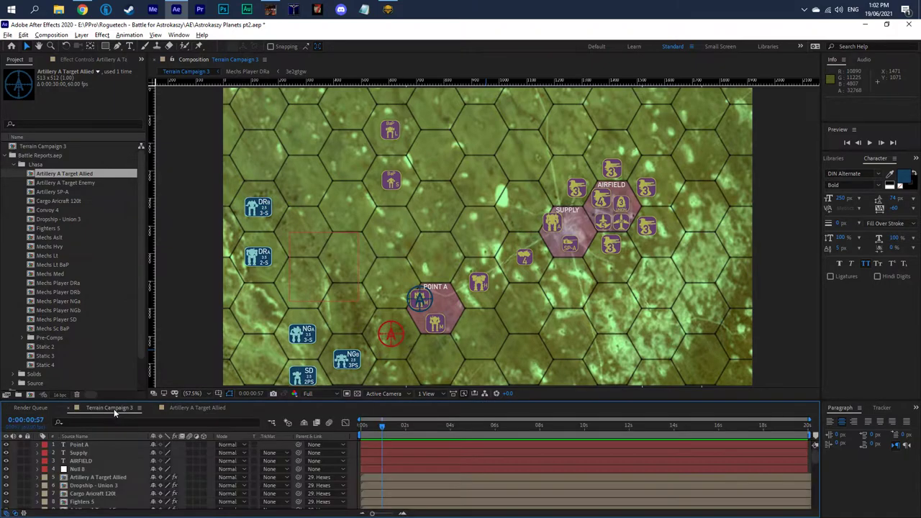
pyautogui.click(76, 478)
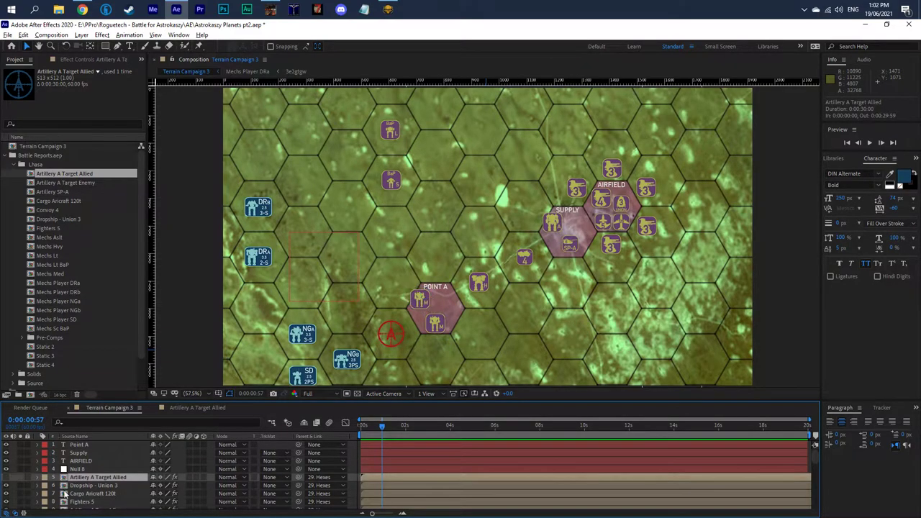
pyautogui.scroll(-1, 121, 493)
pyautogui.press('u')
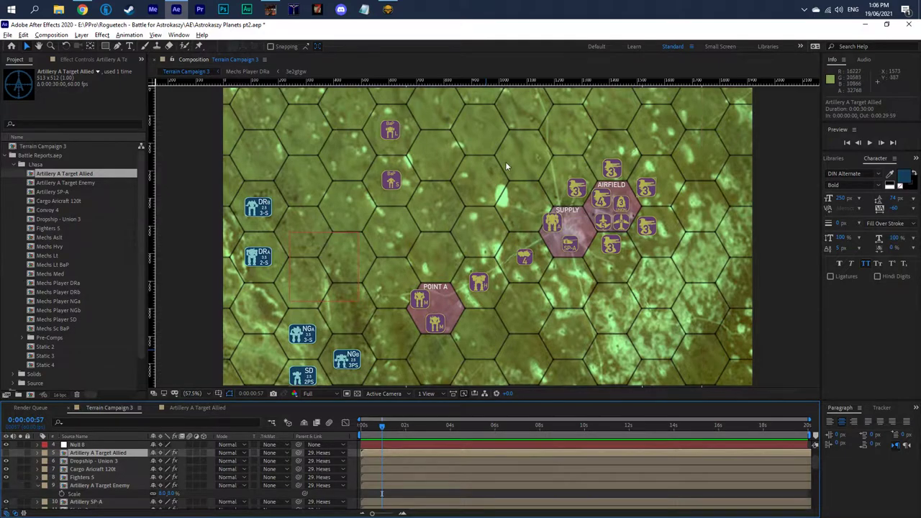
# Turn on the visibility of the Artillery A Target Enemy layer on the campaign map.
pyautogui.click(523, 258)
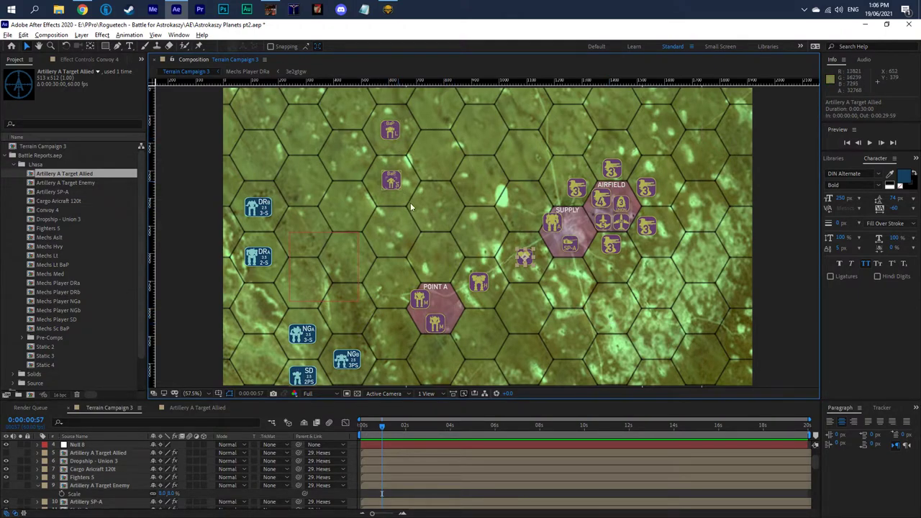
pyautogui.click(534, 274)
pyautogui.press('.')
pyautogui.press('.')
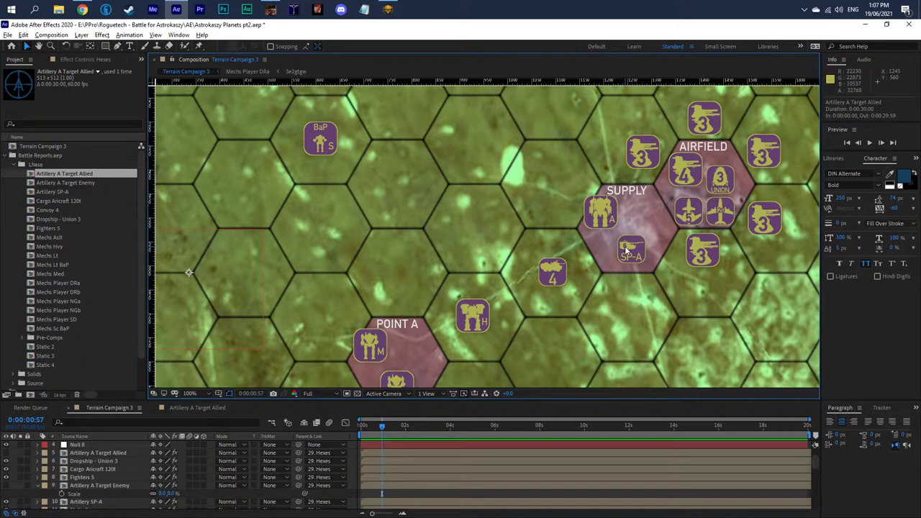
pyautogui.press(',')
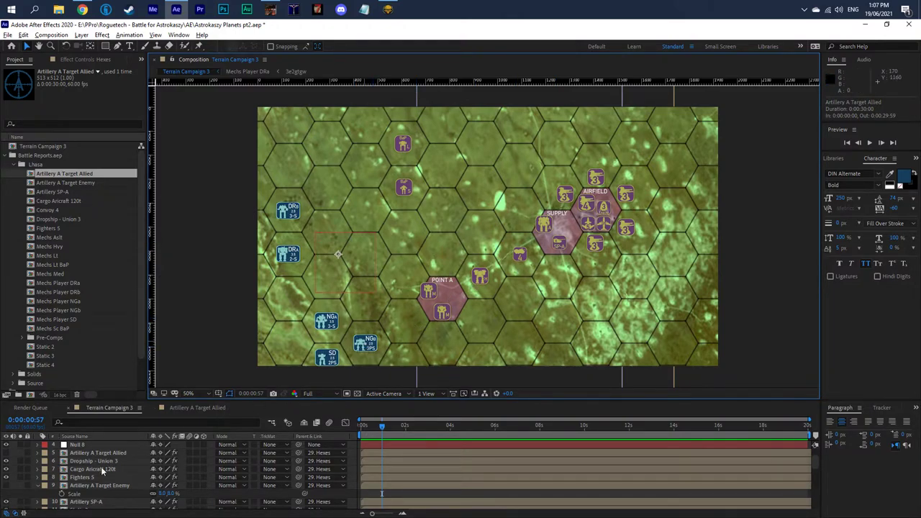
pyautogui.click(5, 486)
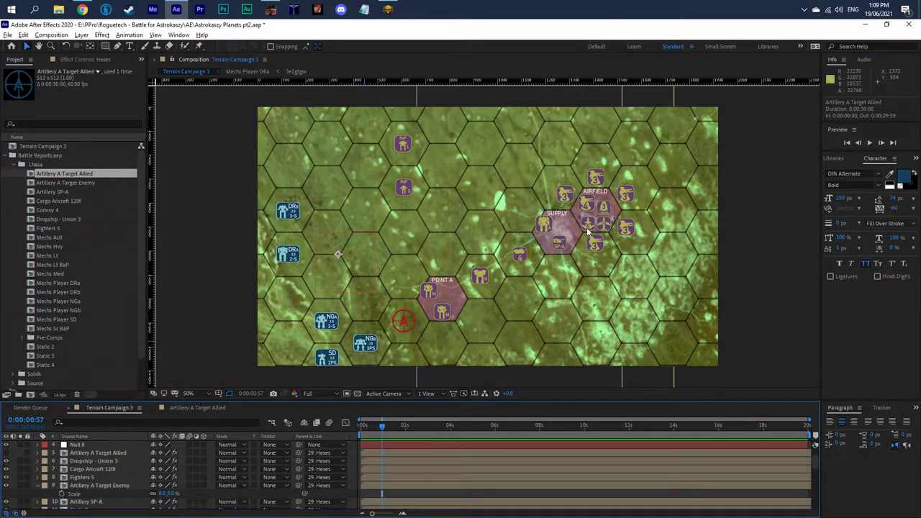
# Examine the enemy unit markers around the Supply and Airfield hexes up close and in the full map.
pyautogui.press('.')
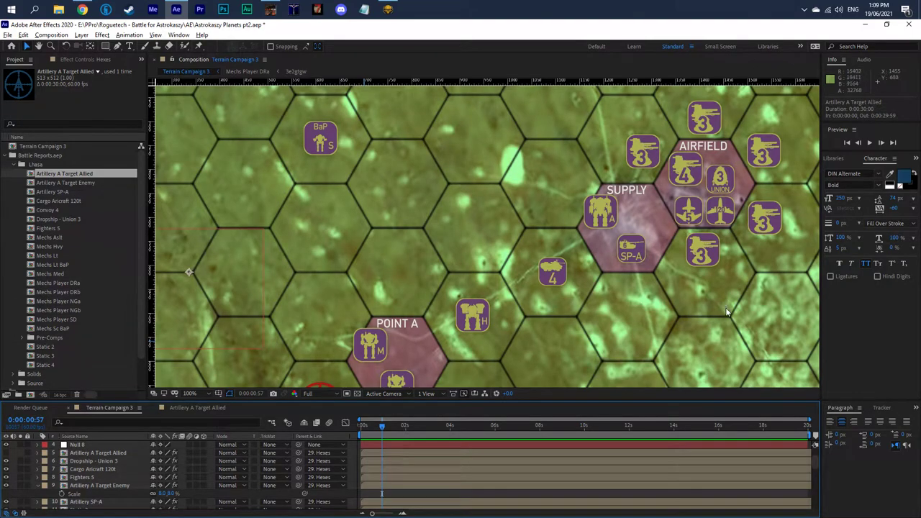
pyautogui.moveTo(723, 315); pyautogui.dragTo(516, 321)
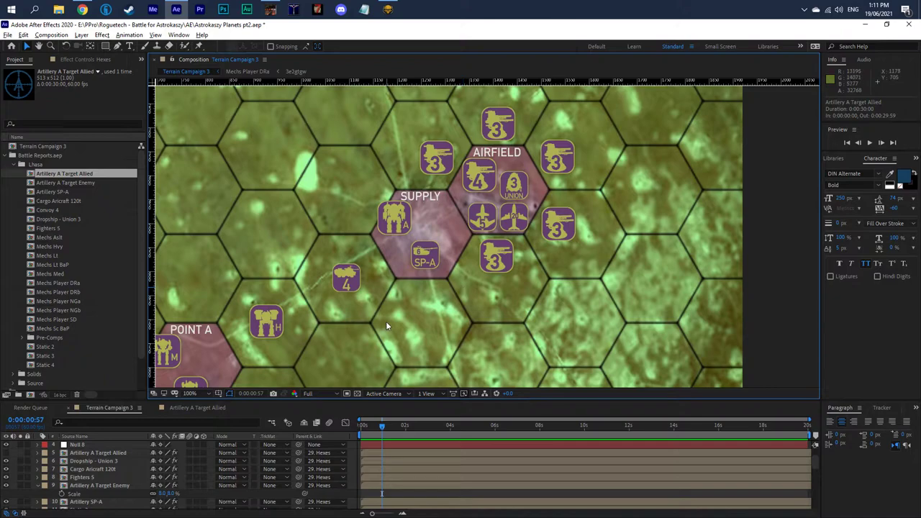
pyautogui.press(',')
pyautogui.press(',')
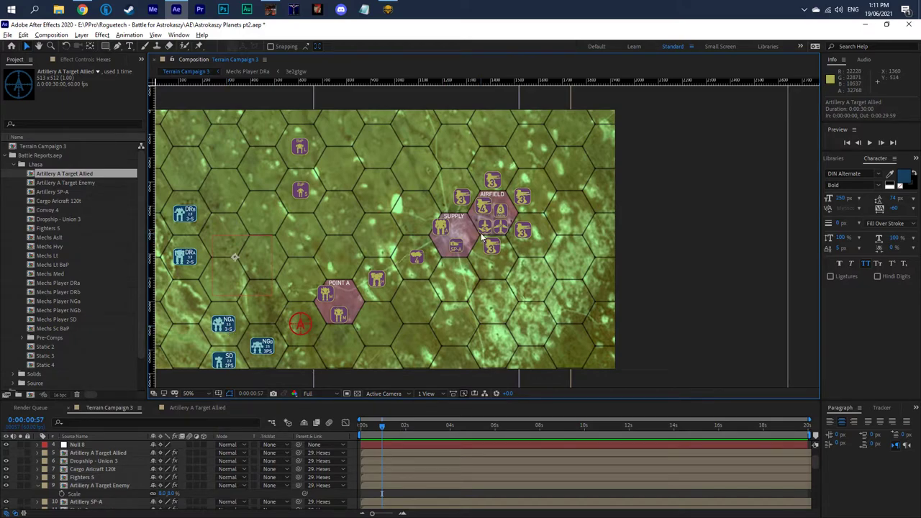
pyautogui.press('/')
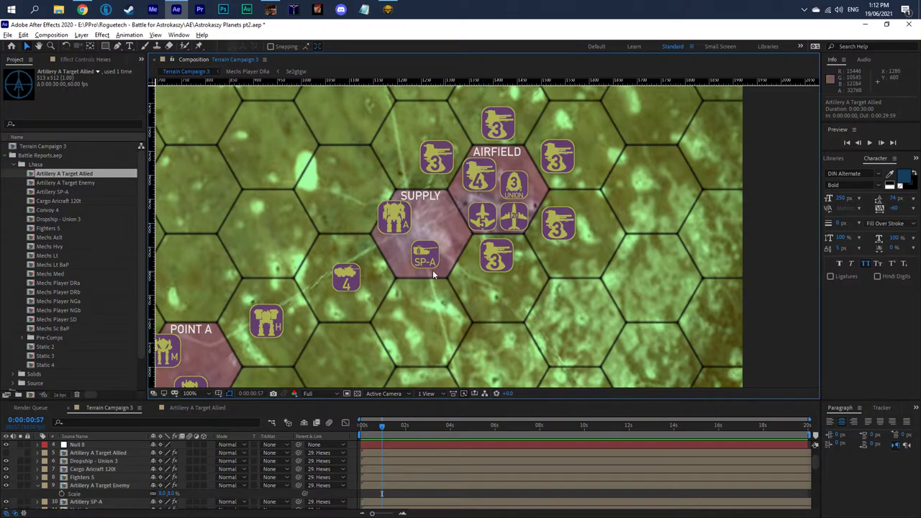
pyautogui.press(',')
pyautogui.press(',')
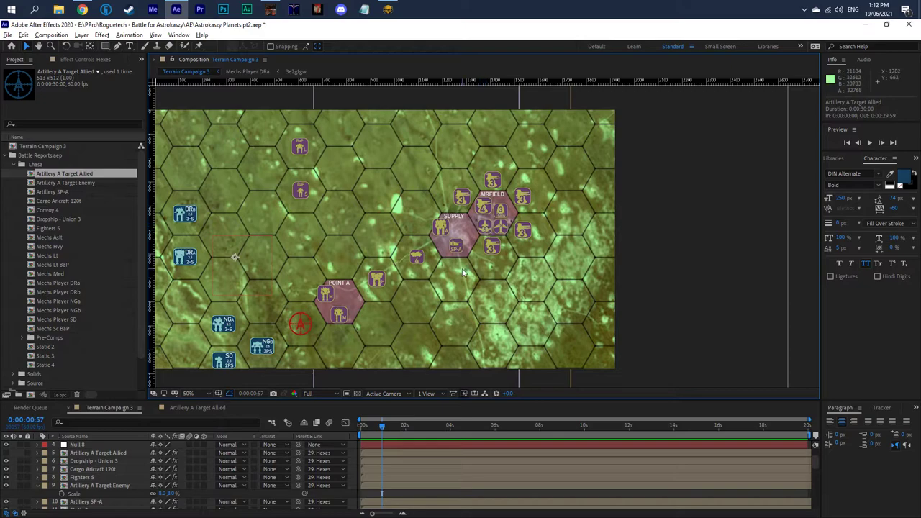
pyautogui.press('h')
pyautogui.moveTo(483, 288); pyautogui.dragTo(552, 290)
pyautogui.press('v')
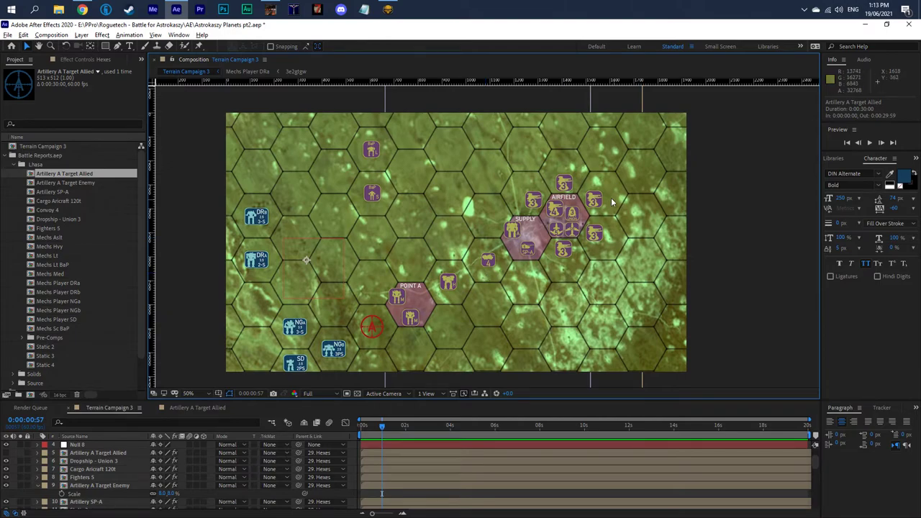
# Examine the Point A hex, the artillery target and the blue player mech markers near it.
pyautogui.press('/')
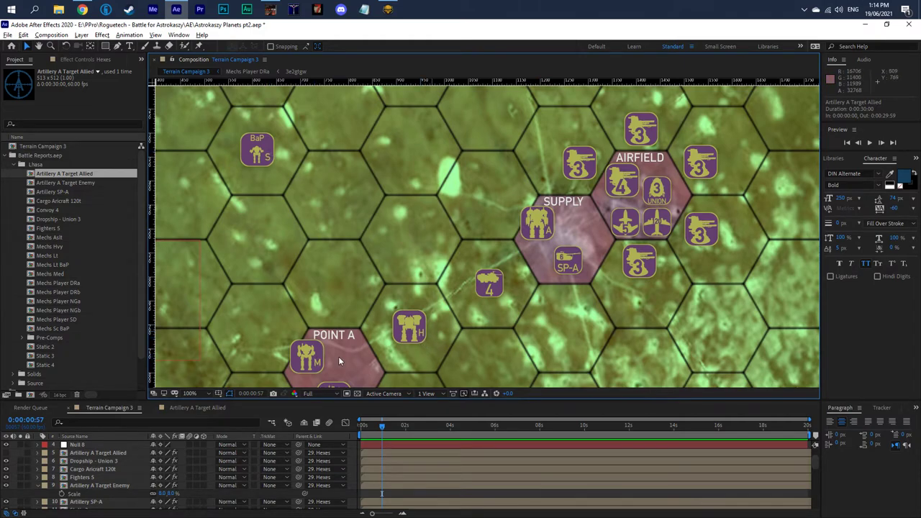
pyautogui.press('h')
pyautogui.moveTo(408, 324); pyautogui.dragTo(528, 209)
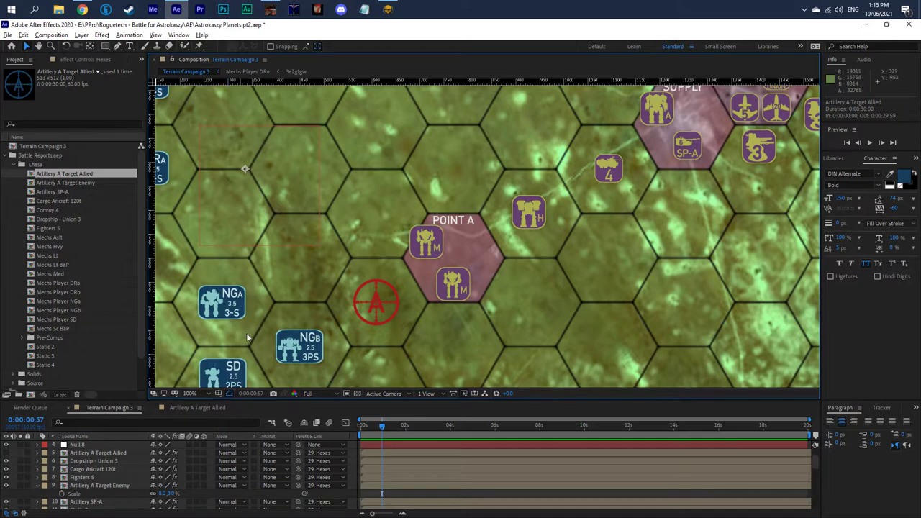
pyautogui.press('h')
pyautogui.moveTo(267, 339); pyautogui.dragTo(325, 309)
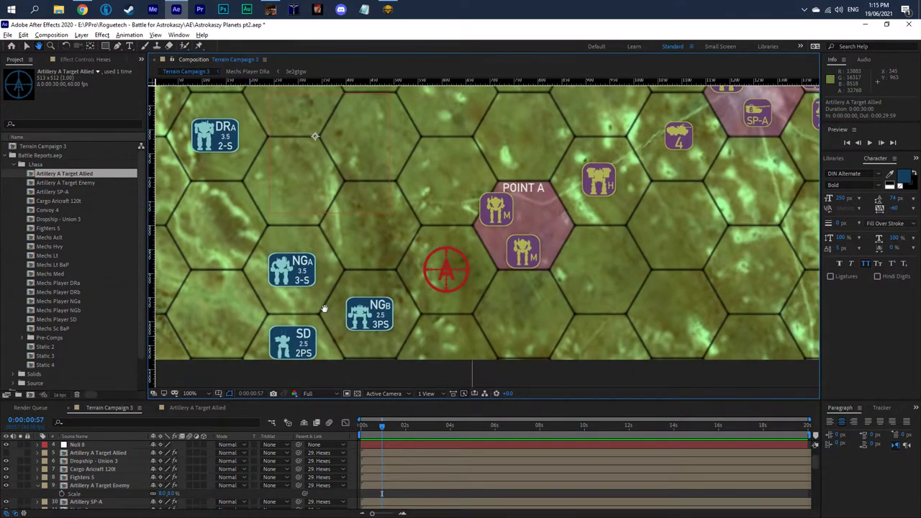
pyautogui.press('v')
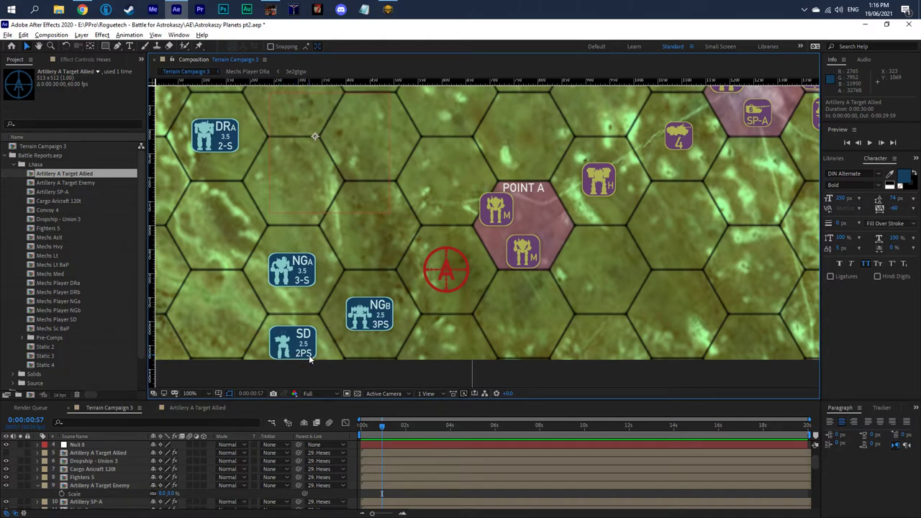
pyautogui.press(',')
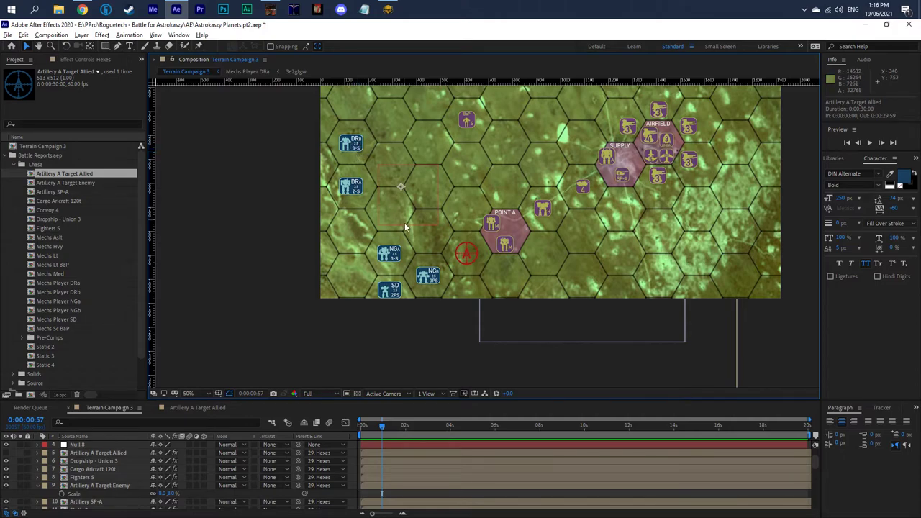
pyautogui.moveTo(502, 170); pyautogui.dragTo(433, 239)
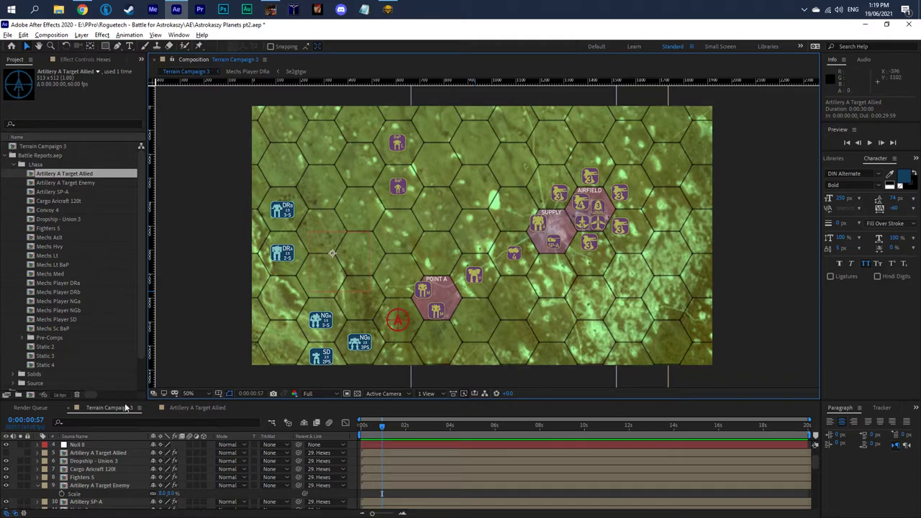
# Set the scale of the Null 8 layer to 100%.
pyautogui.click(77, 445)
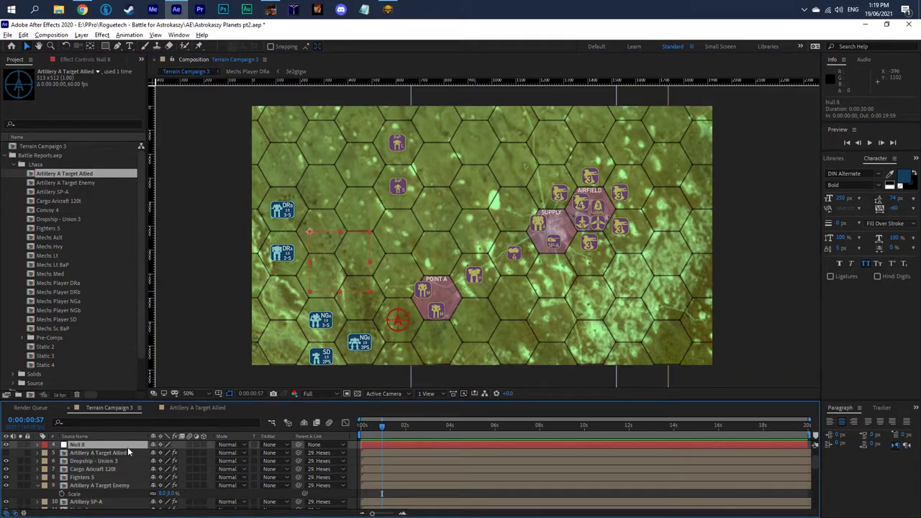
pyautogui.press('s')
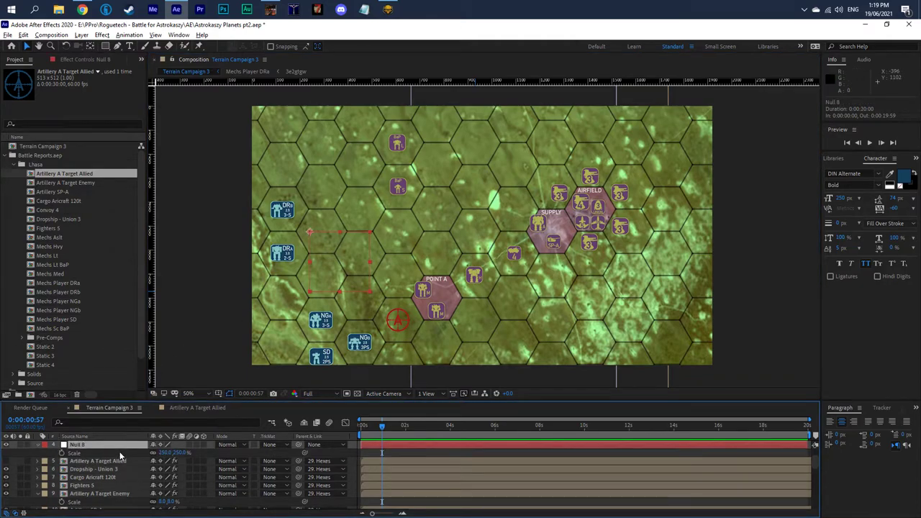
pyautogui.click(165, 453)
pyautogui.write('100')
pyautogui.press('Return')
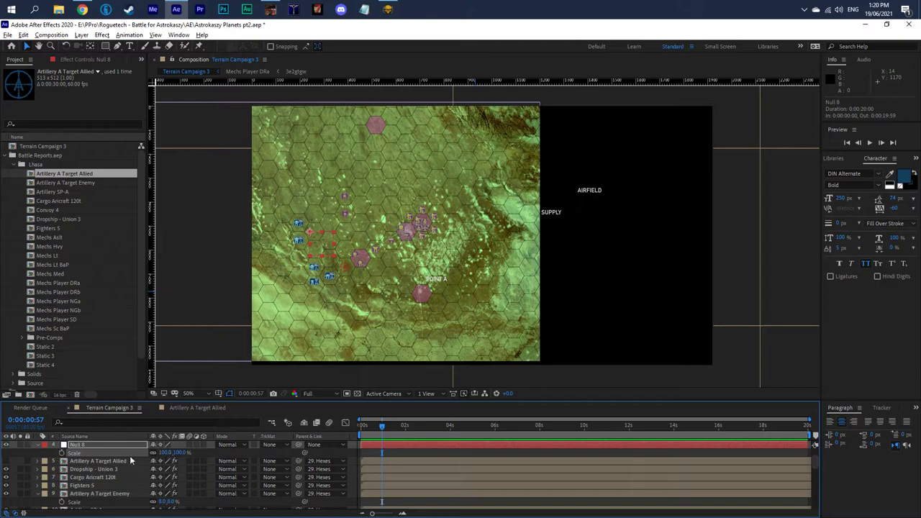
# Set the position of the Null 8 layer to 960, 540 and deselect the layer.
pyautogui.click(77, 445)
pyautogui.press('p')
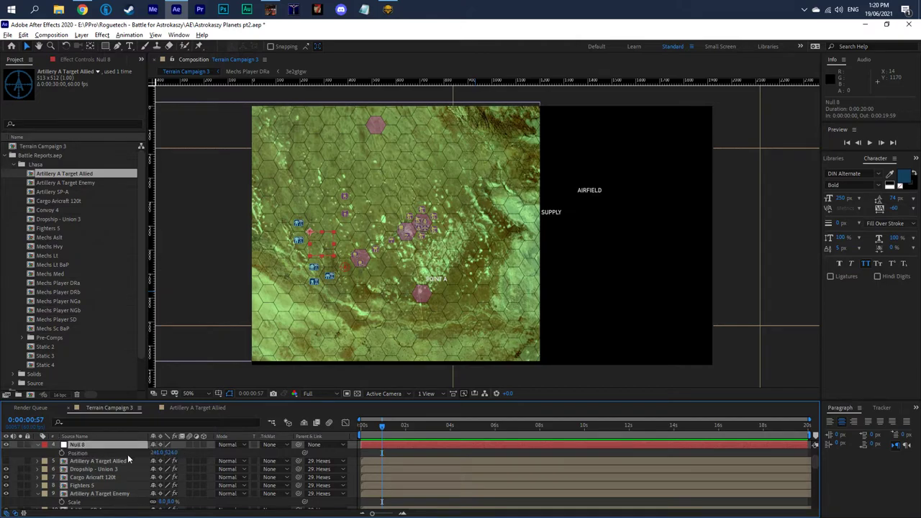
pyautogui.click(159, 453)
pyautogui.write('960')
pyautogui.press('Return')
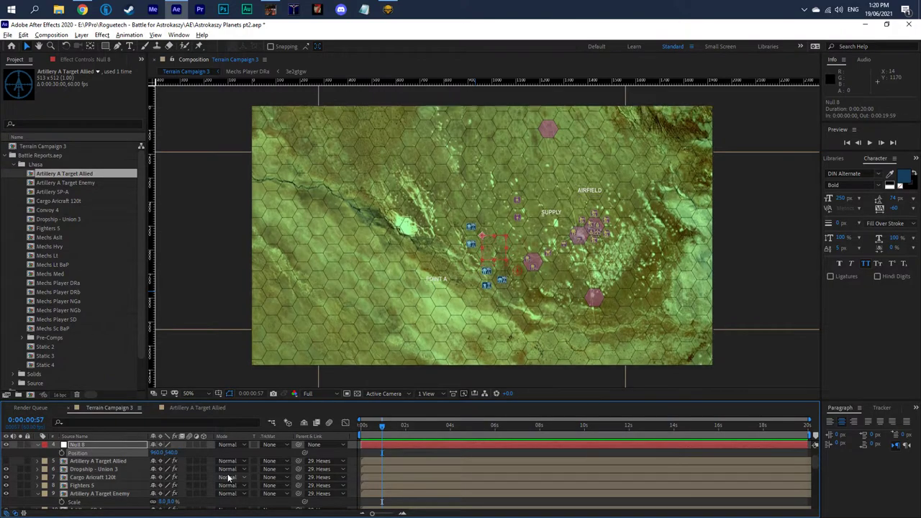
pyautogui.click(20, 453)
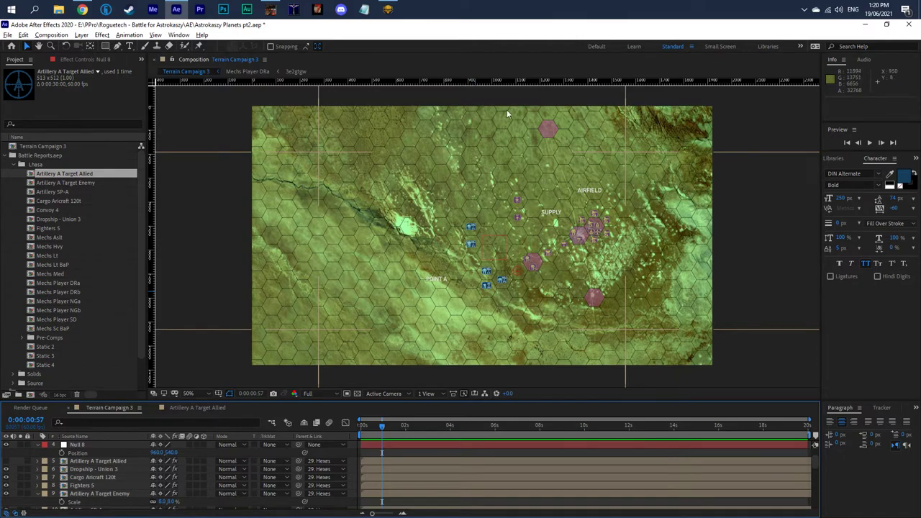
# Examine the wider hex map in a maximized composition view, then restore the normal workspace layout.
pyautogui.press('.')
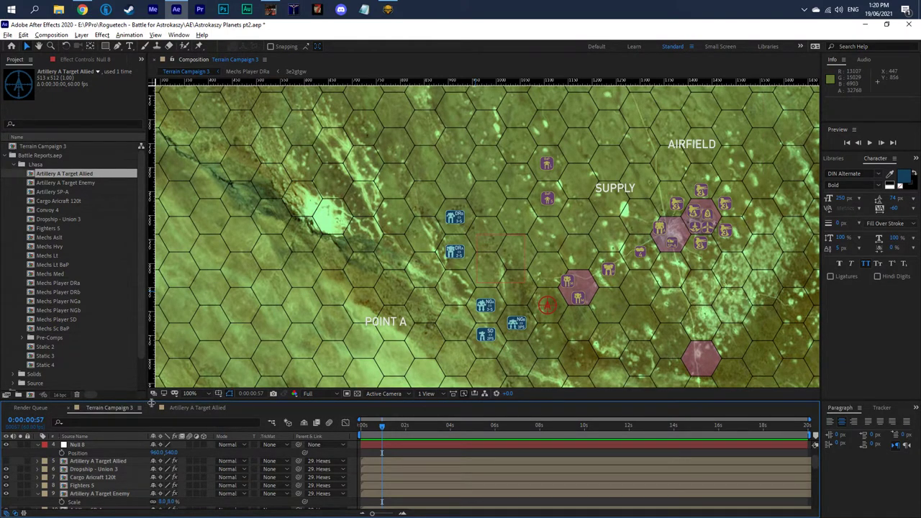
pyautogui.rightClick(209, 65)
pyautogui.press('`')
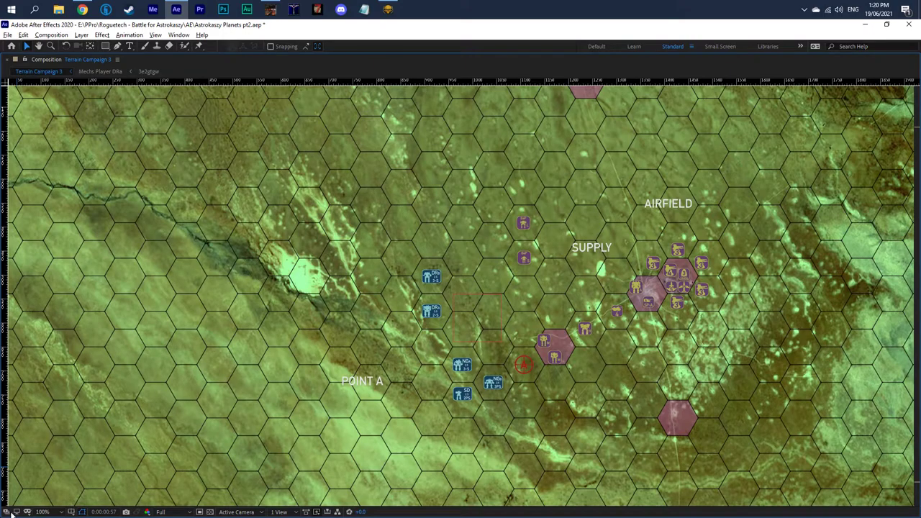
pyautogui.moveTo(591, 458); pyautogui.dragTo(576, 440)
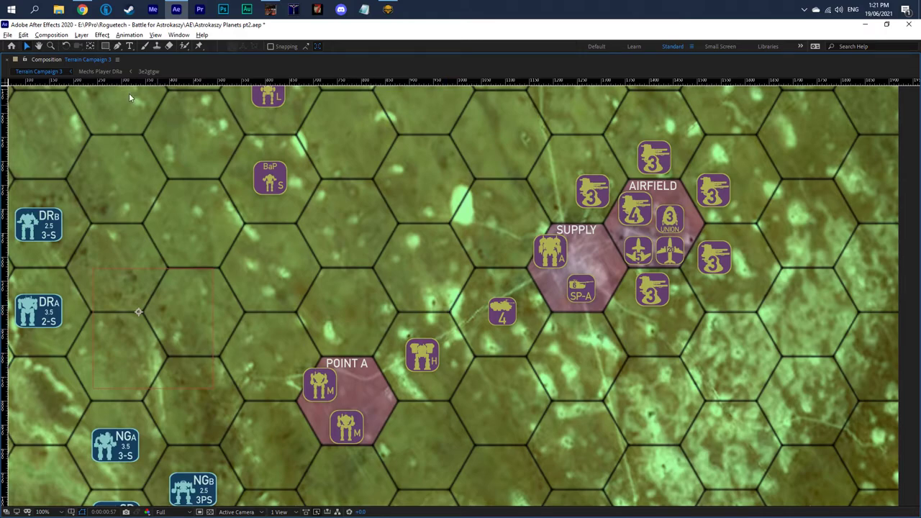
pyautogui.doubleClick(60, 58)
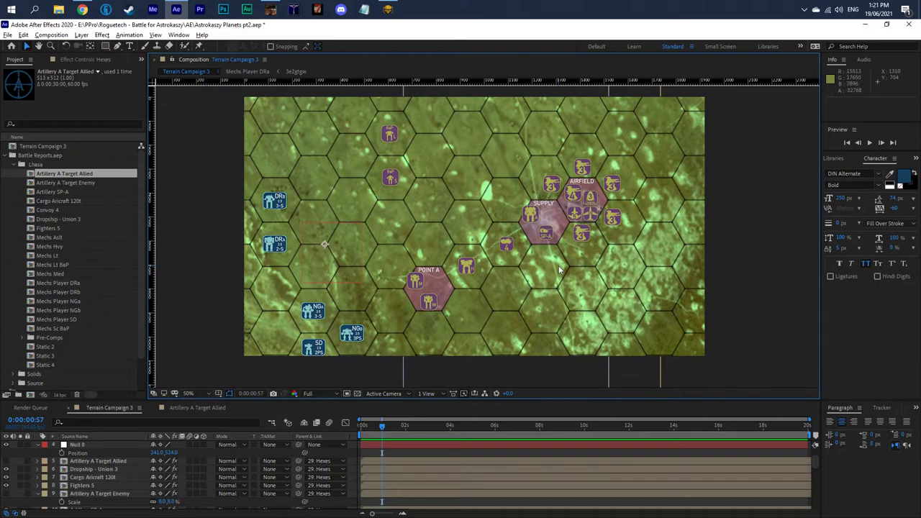
# Select the Point A, Supply and AIRFIELD text layers together in the timeline.
pyautogui.scroll(2, 96, 454)
pyautogui.click(83, 461)
pyautogui.keyDown('shift'); pyautogui.click(80, 445); pyautogui.keyUp('shift')
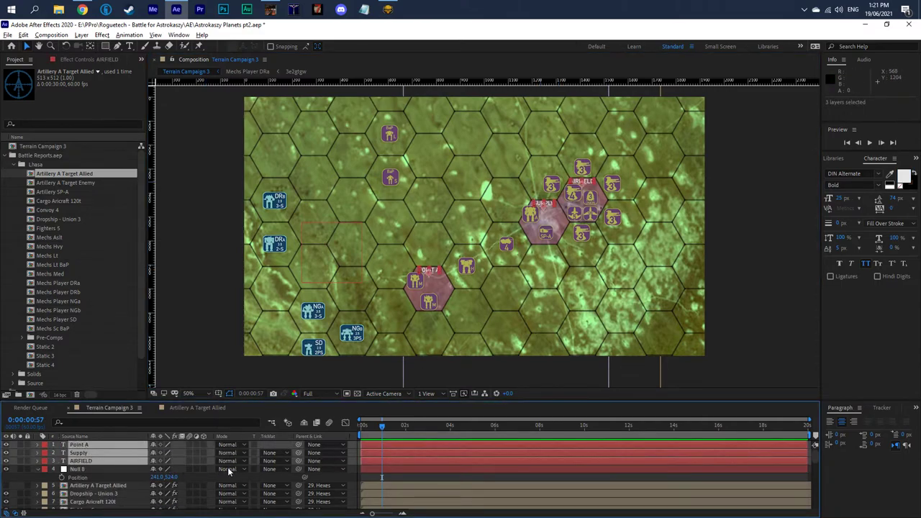